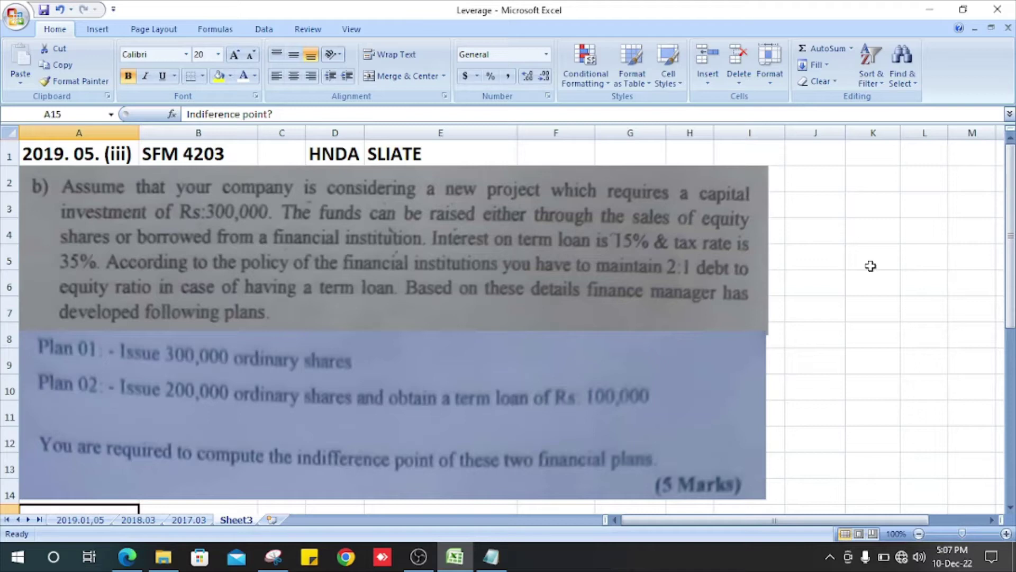
Undo and redo the equity row, leaving equity 300000/200000 and debt 0/100000 under Plan1/Plan2.
scroll(871, 265, "down", 2)
scroll(871, 266, "up", 2)
scroll(871, 265, "down", 2)
scroll(871, 266, "up", 2)
scroll(161, 207, "down", 2)
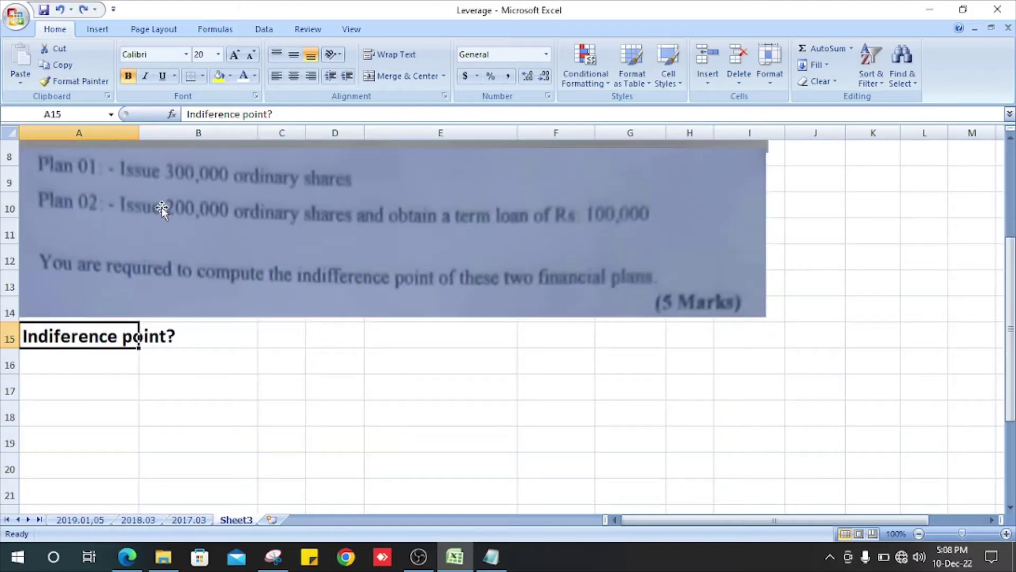
key("ctrl+z")
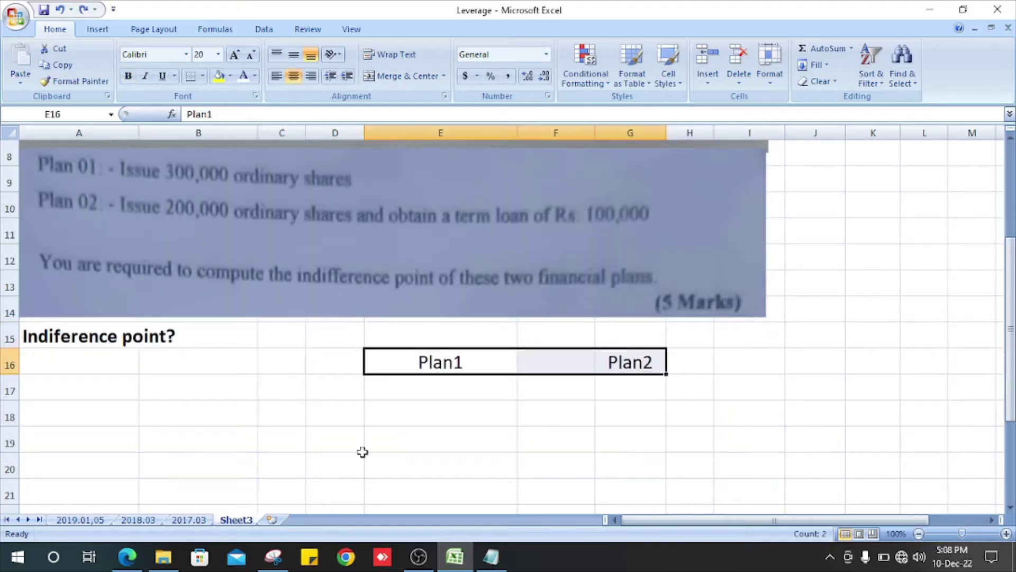
key("ctrl+y")
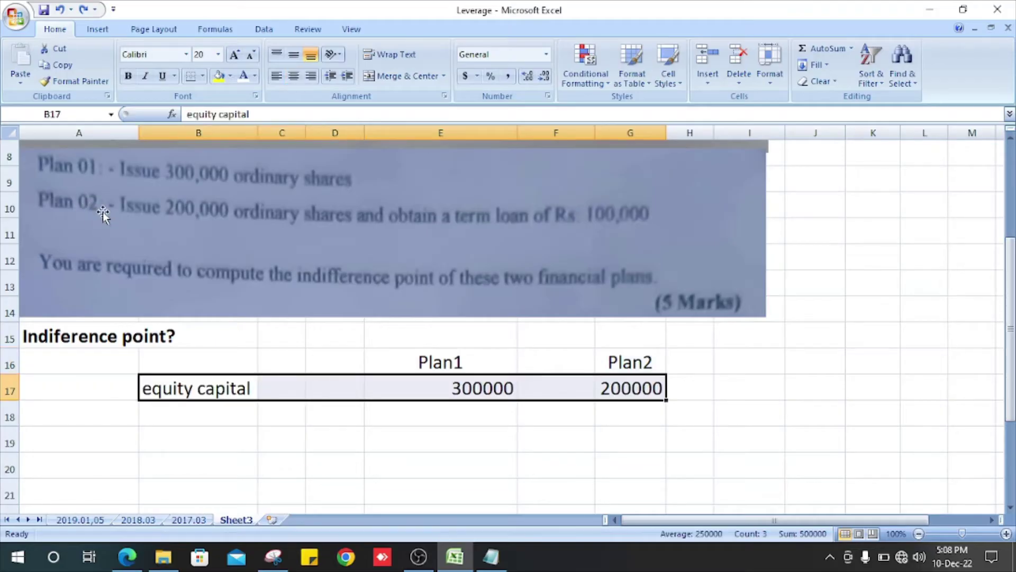
scroll(333, 408, "up", 2)
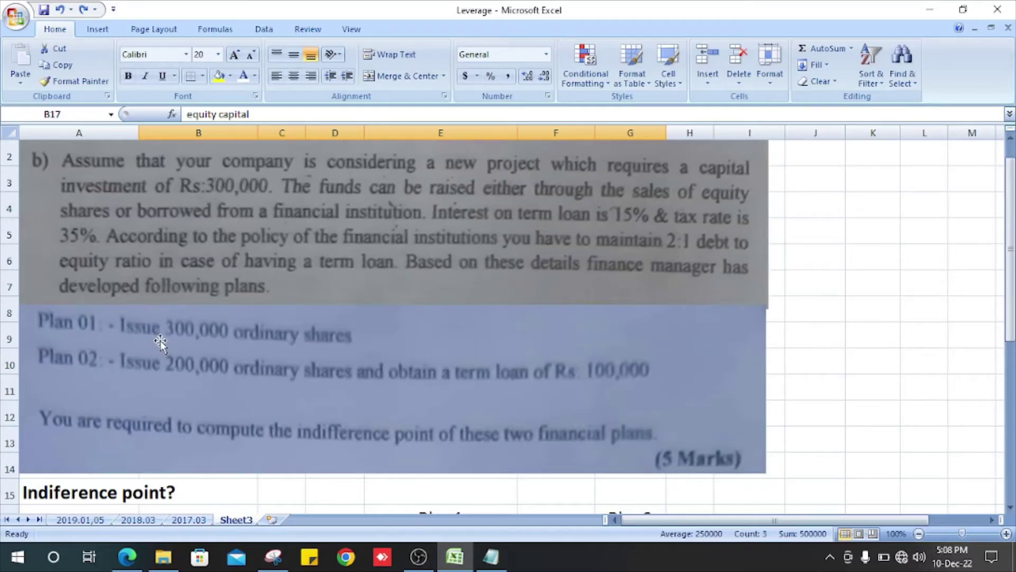
scroll(188, 342, "down", 2)
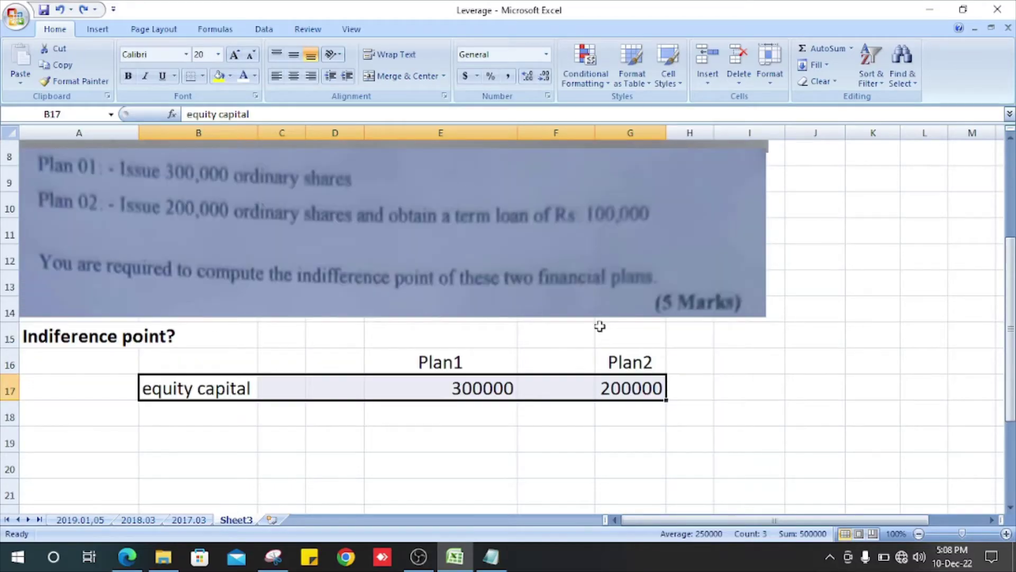
scroll(559, 362, "up", 2)
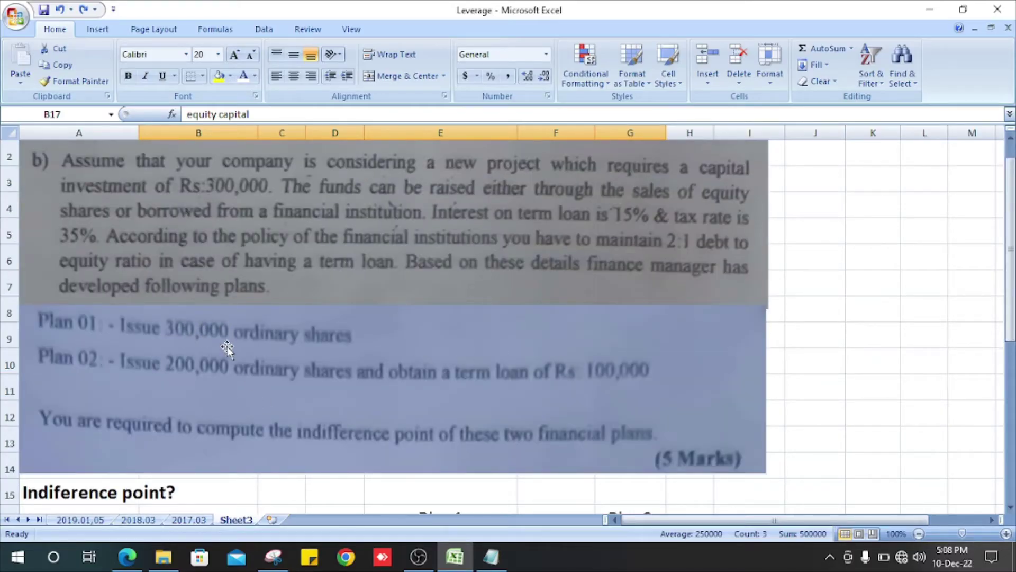
scroll(280, 328, "down", 2)
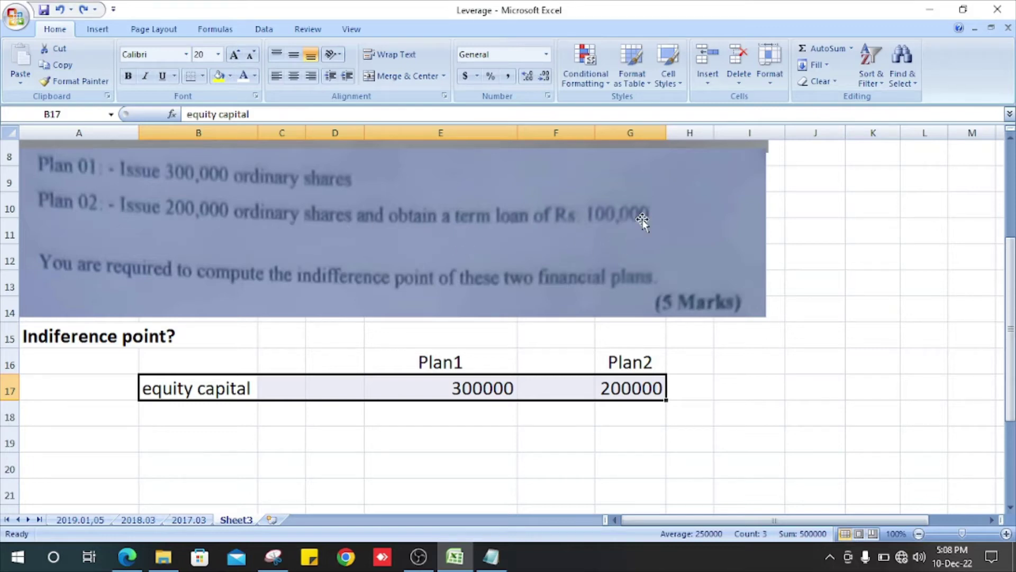
scroll(141, 264, "up", 3)
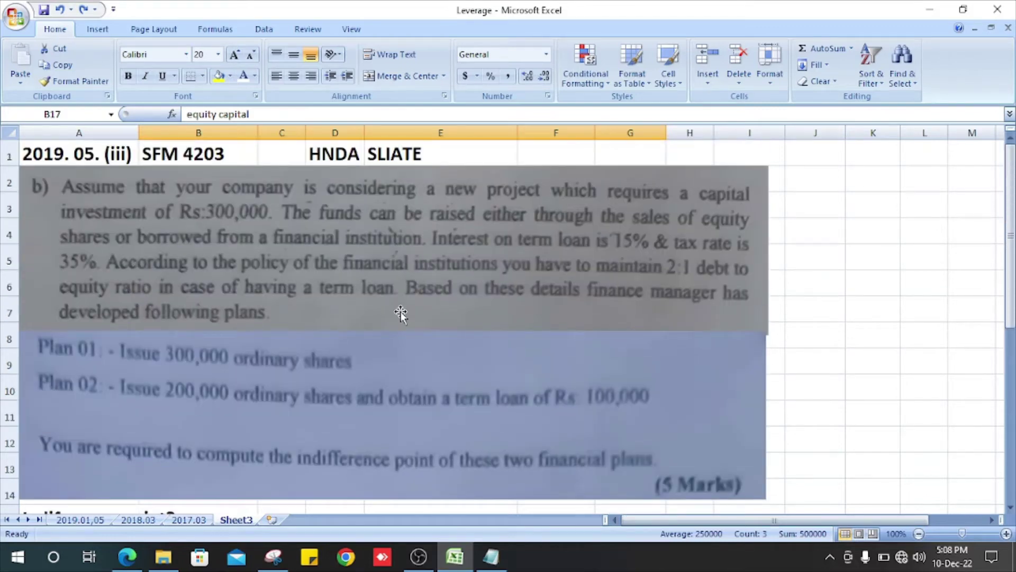
scroll(403, 313, "down", 2)
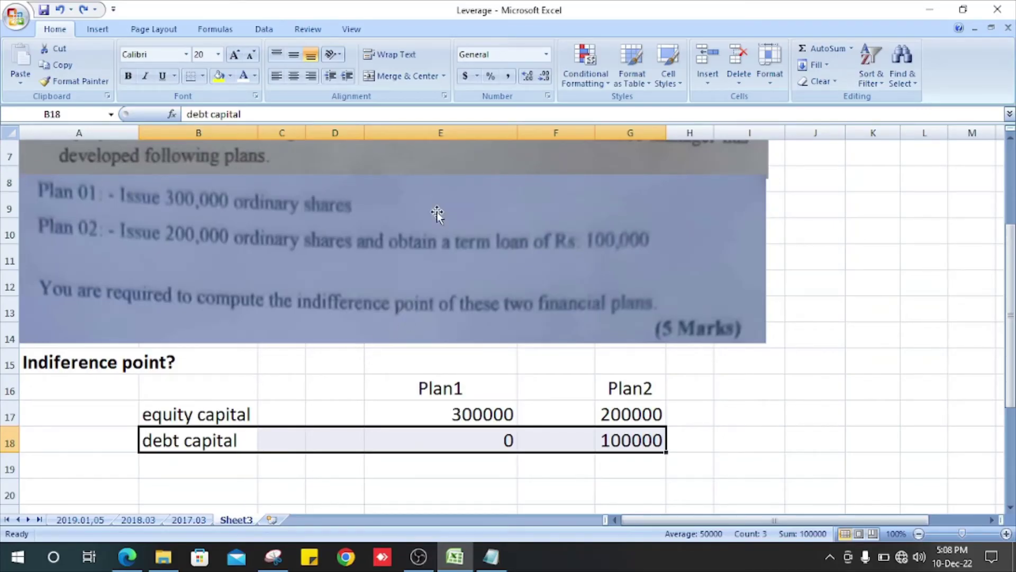
scroll(588, 343, "up", 2)
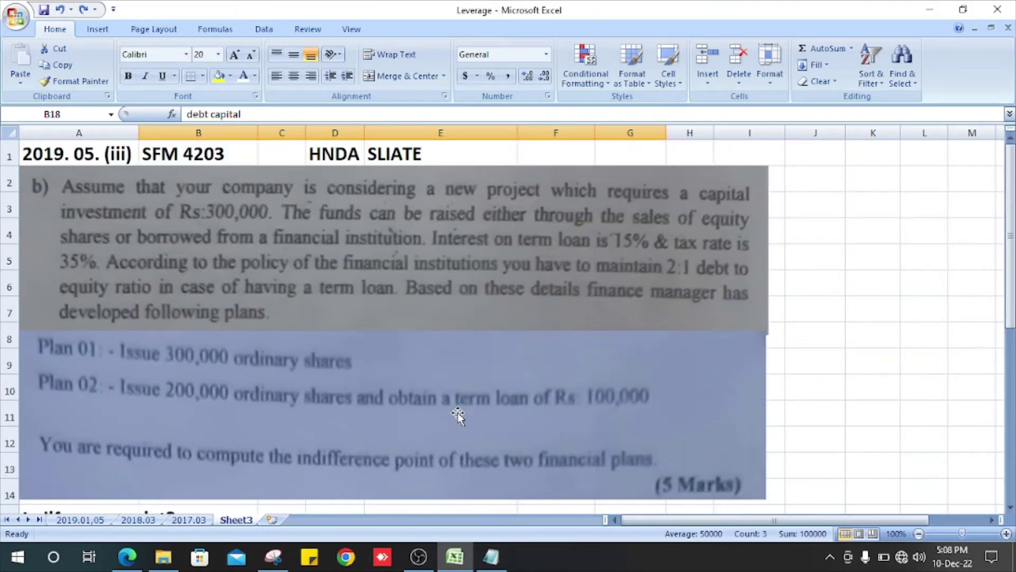
scroll(658, 412, "down", 2)
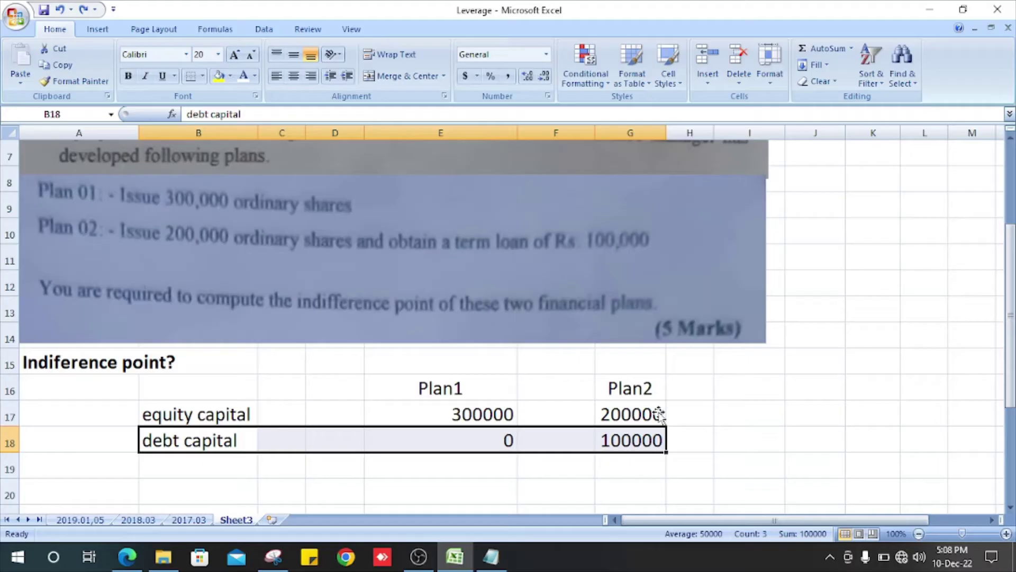
Restore the interest rate 15%, tax rate 35% and debt ratio rows.
key("Down")
scroll(658, 412, "up", 2)
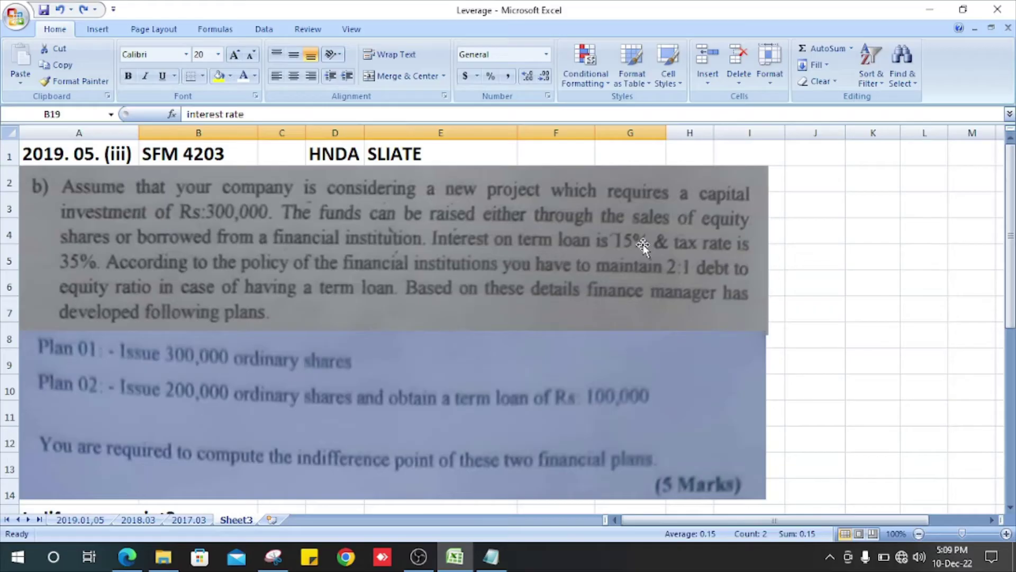
scroll(642, 244, "down", 2)
key("Down")
scroll(604, 395, "up", 2)
key("Down")
scroll(84, 271, "up", 2)
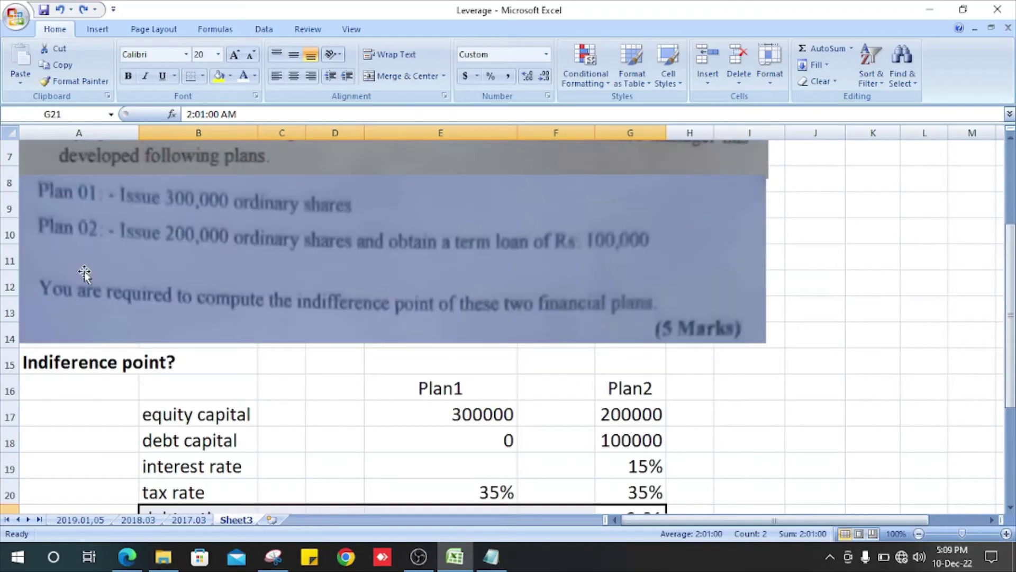
scroll(488, 302, "up", 2)
Remove the stray 'z' and bring back the 2:01 debt ratio entry.
type("z")
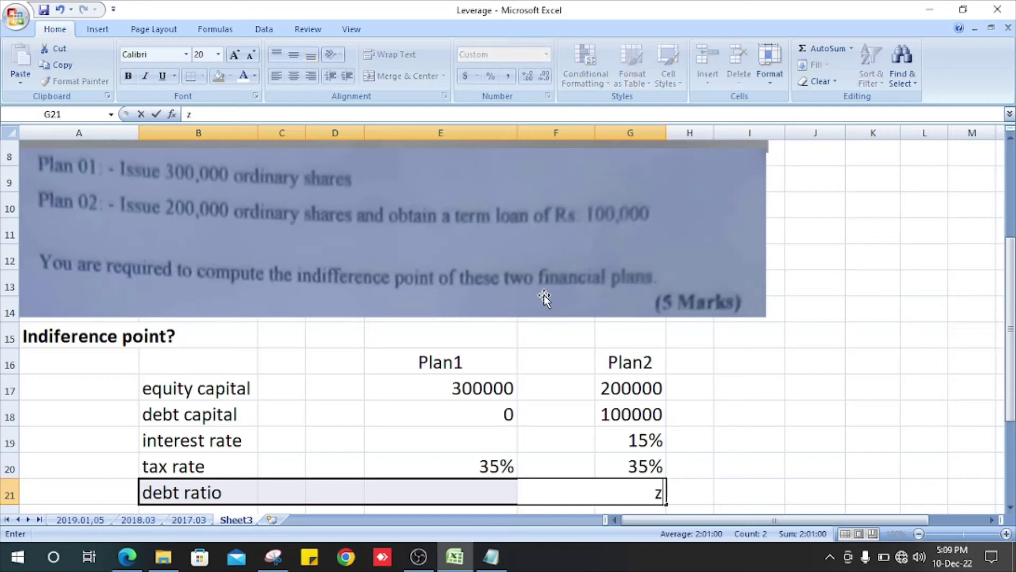
key("BackSpace")
key("Escape")
key("BackSpace")
key("Return")
key("ctrl+z")
key("ctrl+z")
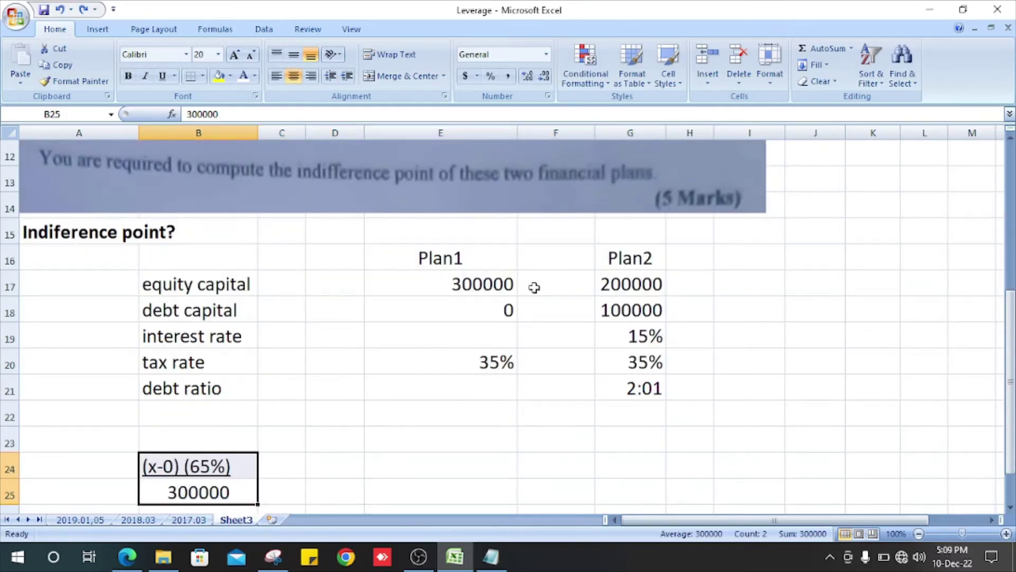
scroll(458, 403, "down", 2)
scroll(458, 404, "up", 2)
left_click(800, 281)
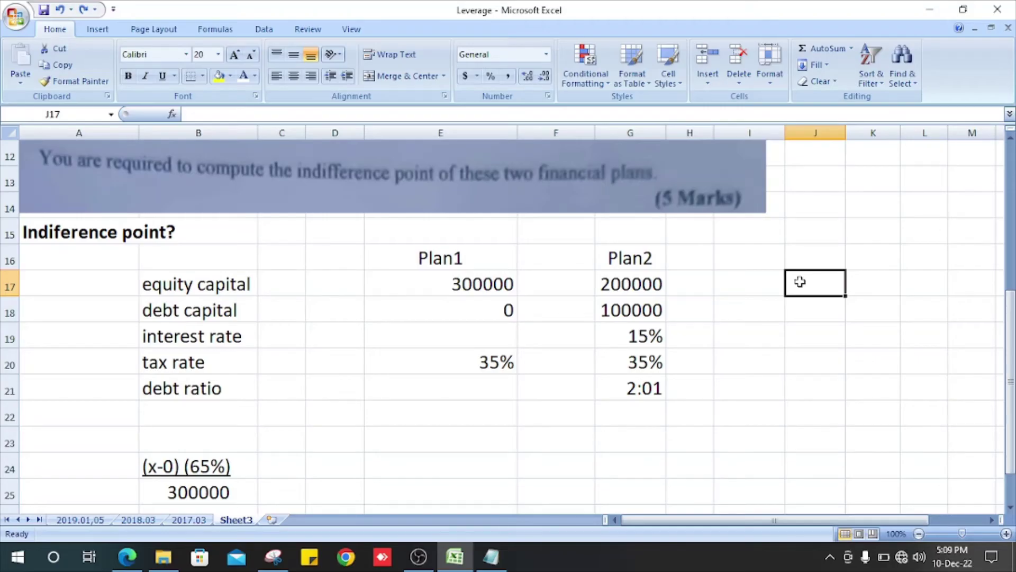
type("100")
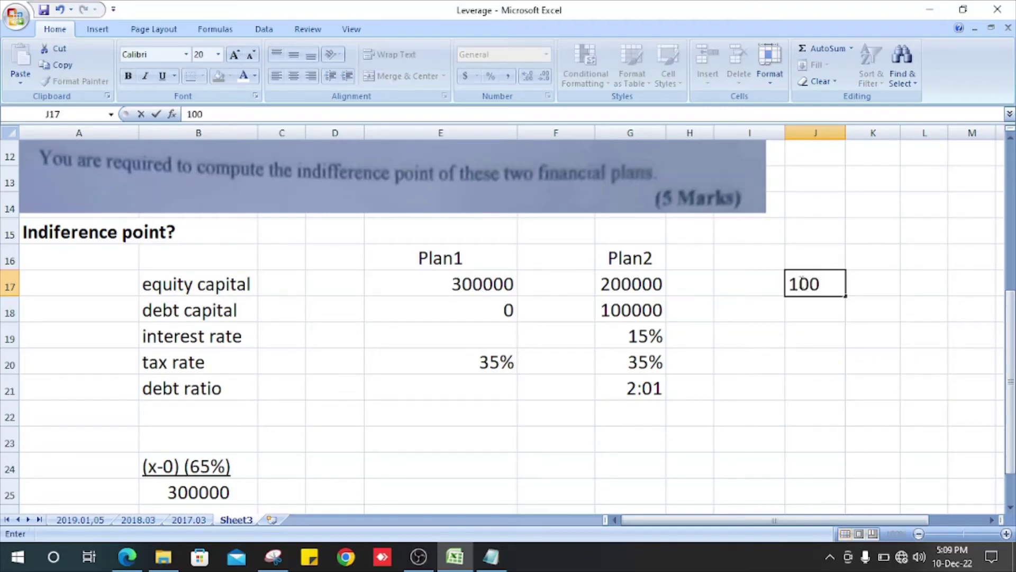
type("5")
key("BackSpace")
type("%-35")
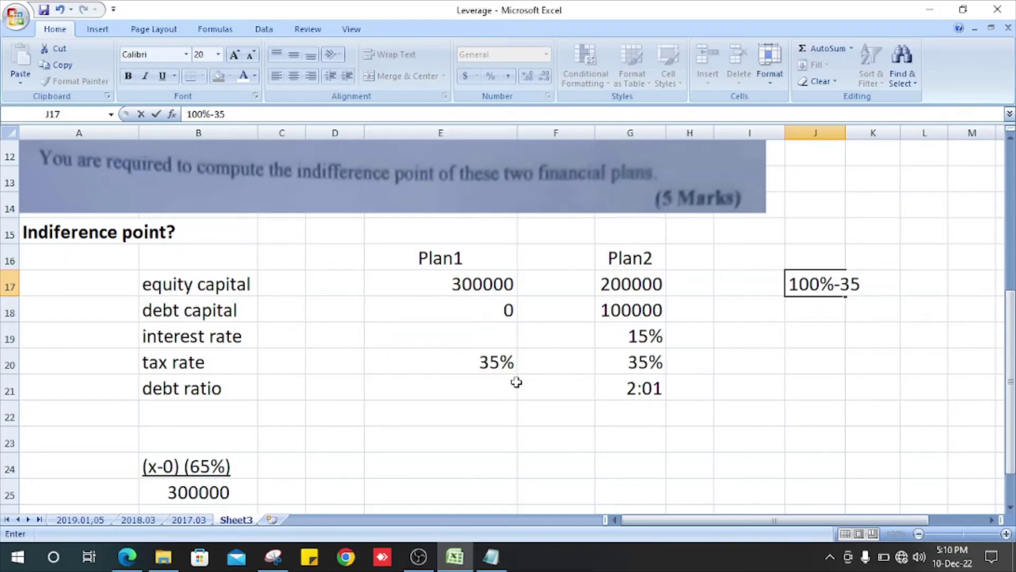
type("%")
key("Return")
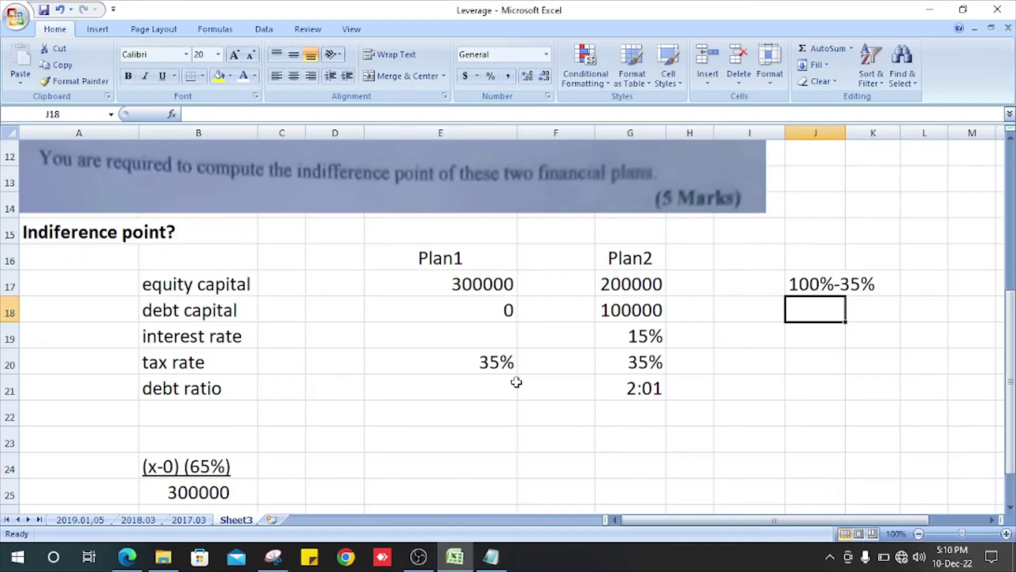
type("65")
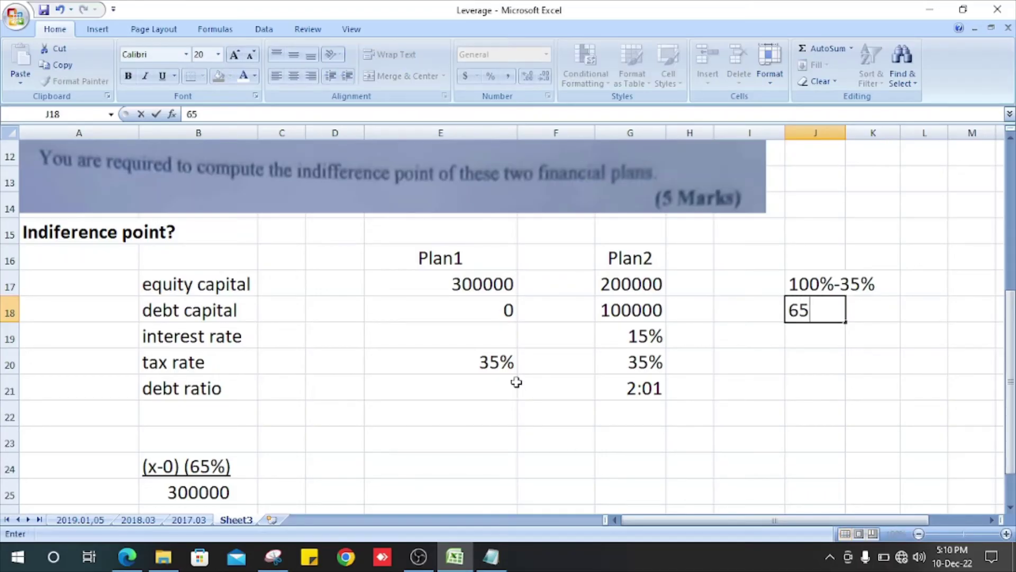
type("%")
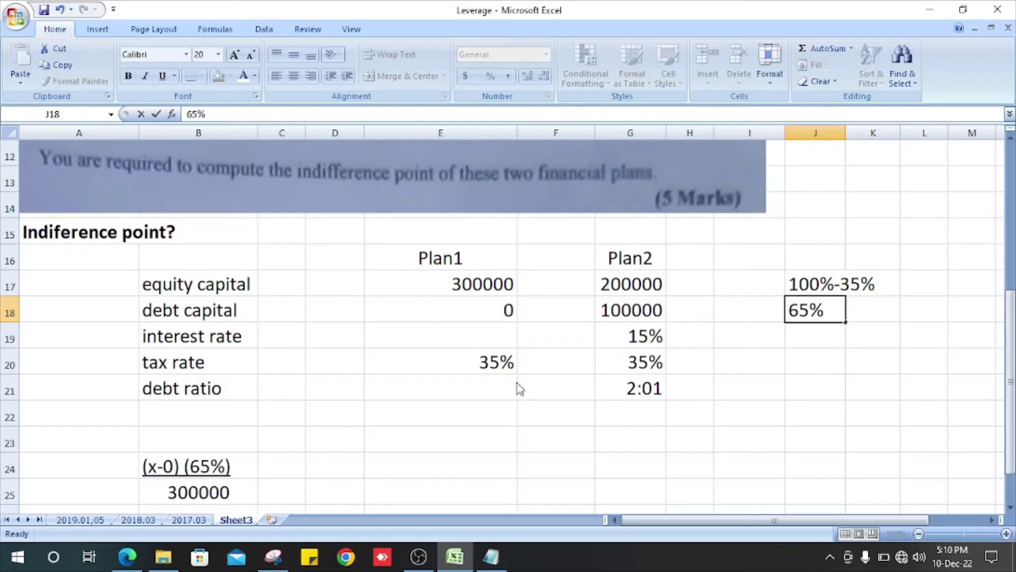
key("Return")
key("ctrl+z")
key("ctrl+z")
key("ctrl+z")
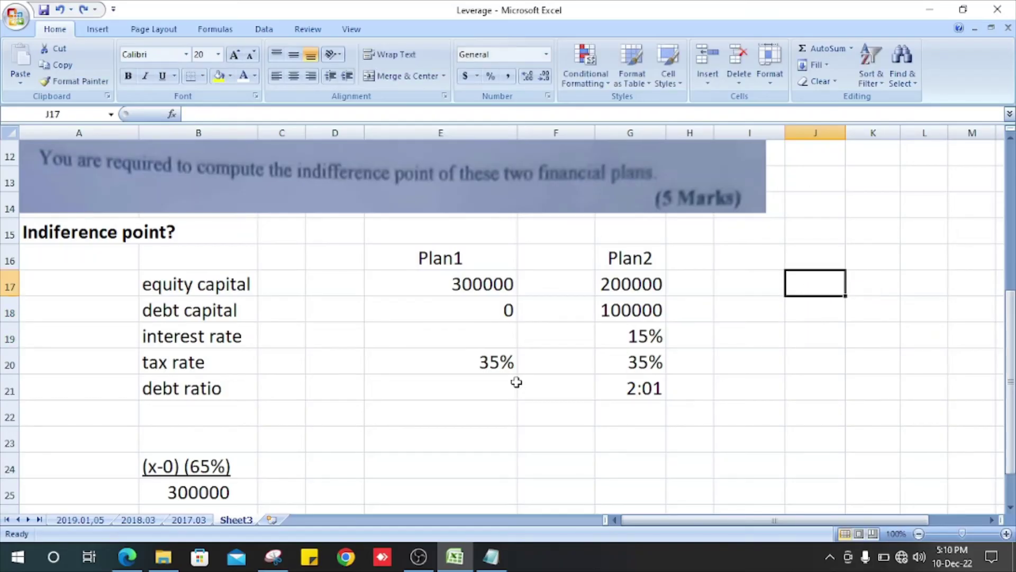
scroll(516, 380, "down", 2)
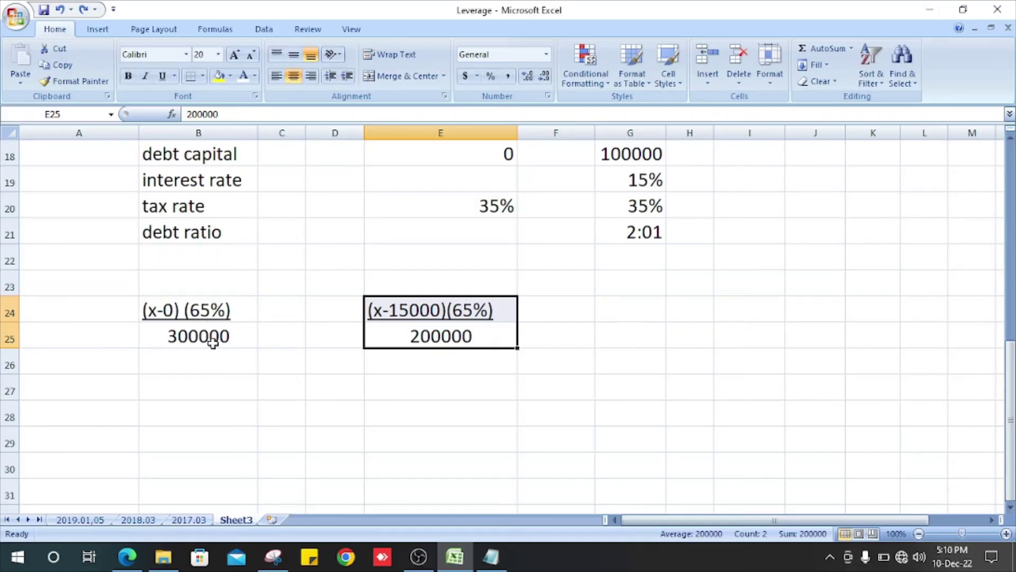
scroll(210, 382, "up", 2)
scroll(215, 380, "down", 2)
scroll(285, 318, "up", 2)
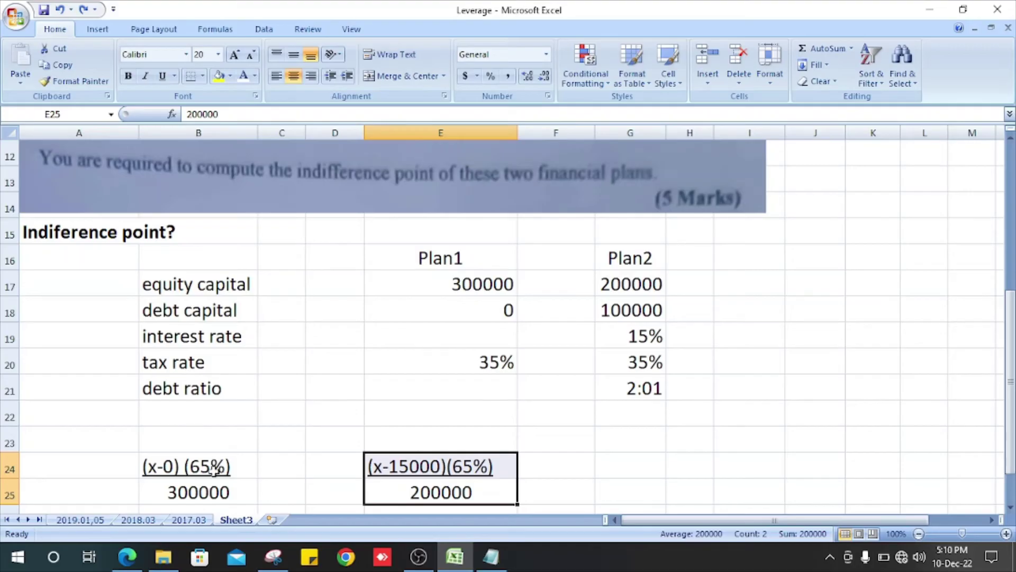
scroll(268, 456, "up", 2)
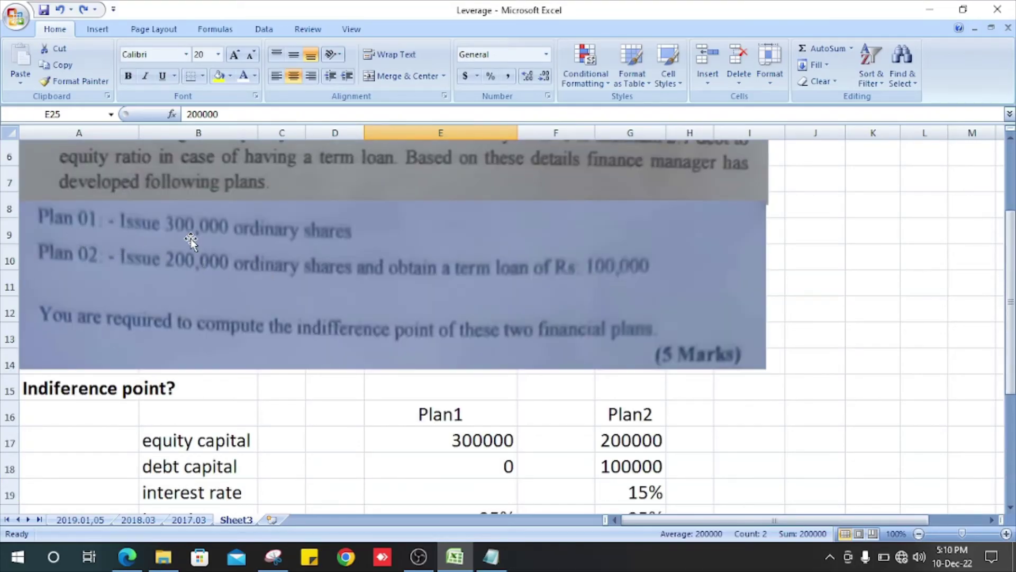
scroll(376, 233, "down", 4)
left_click(231, 356)
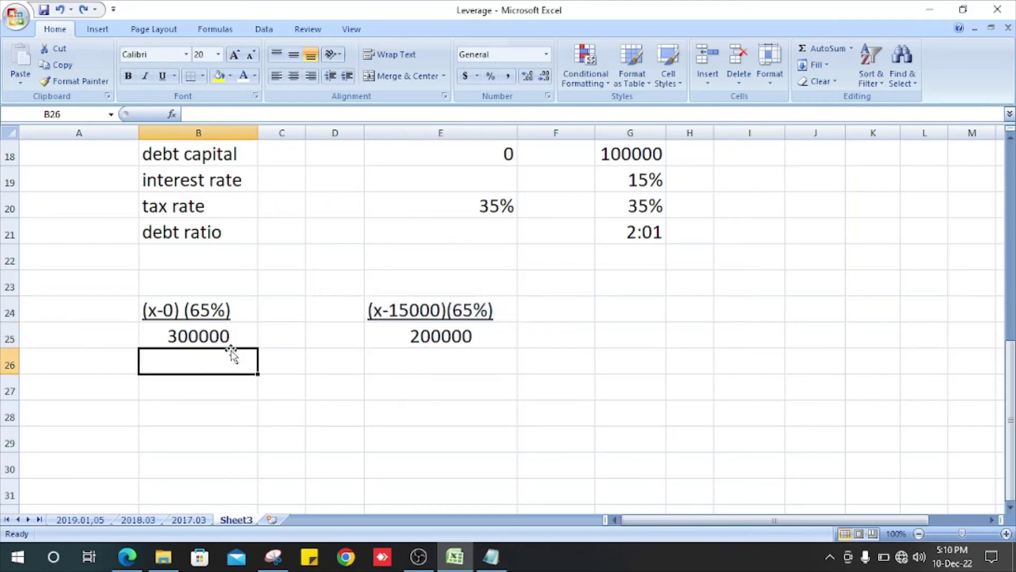
left_click(235, 341)
key("Up")
key("Right")
key("Right")
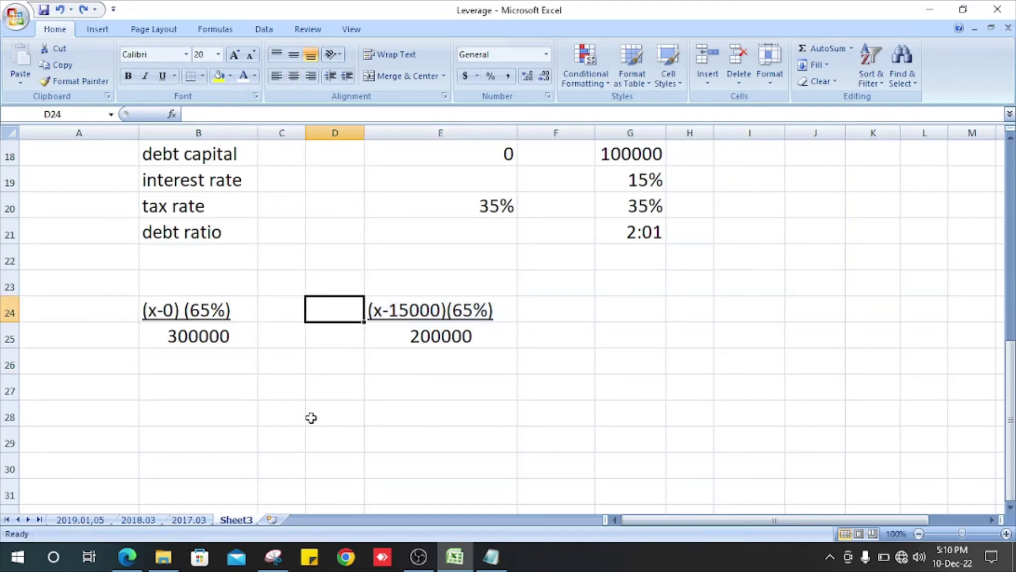
key("Right")
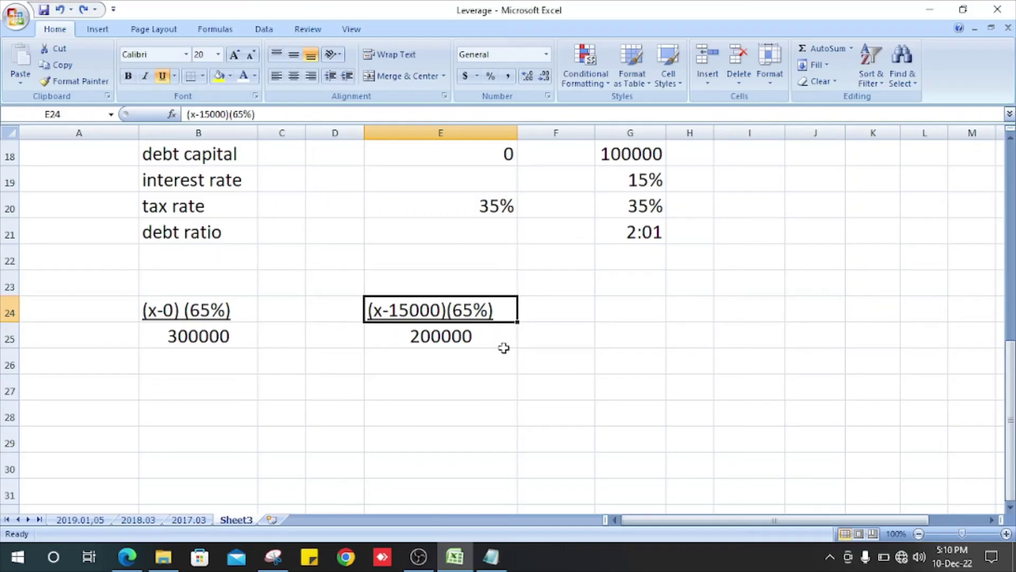
scroll(501, 348, "up", 2)
Note Plan2's loan interest as 100000x15% in J19 beside the interest rate row.
left_click(823, 338)
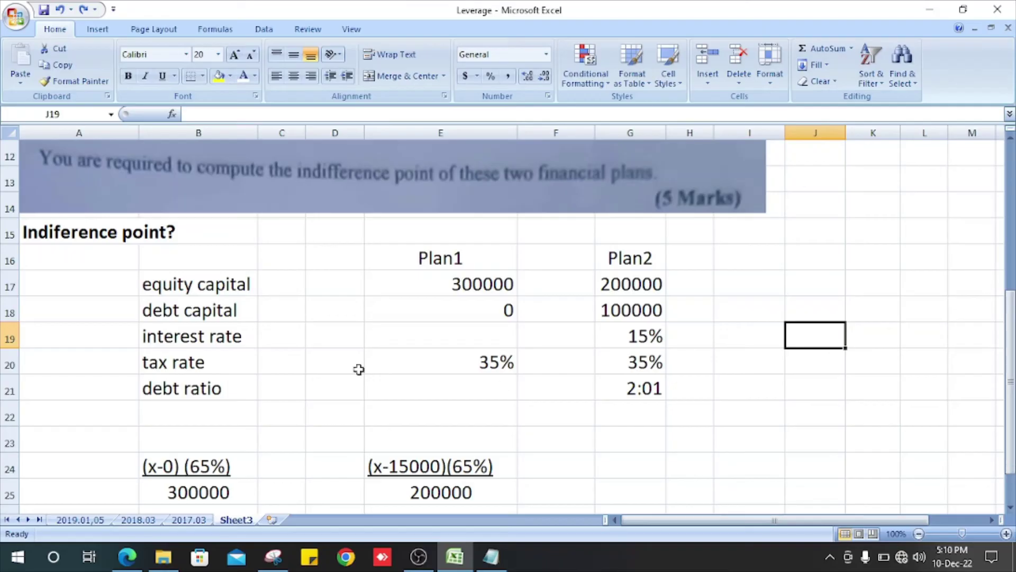
type("100000")
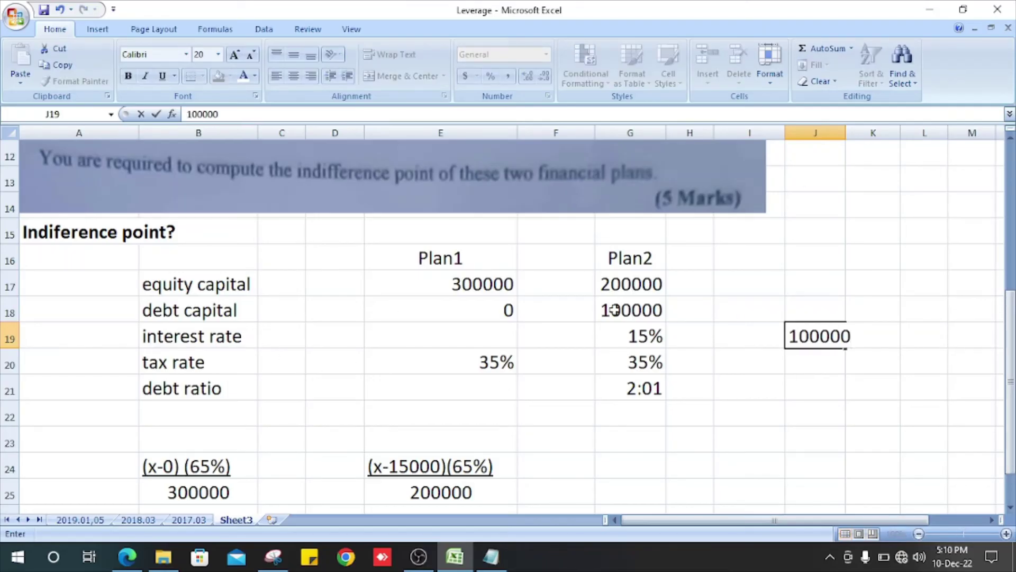
type("x")
scroll(615, 310, "up", 4)
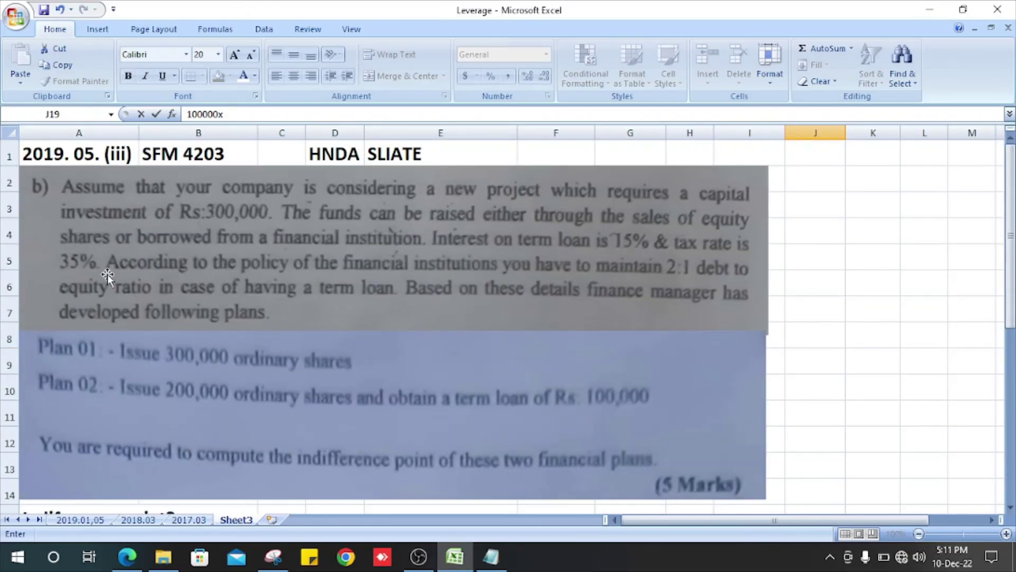
scroll(624, 257, "down", 6)
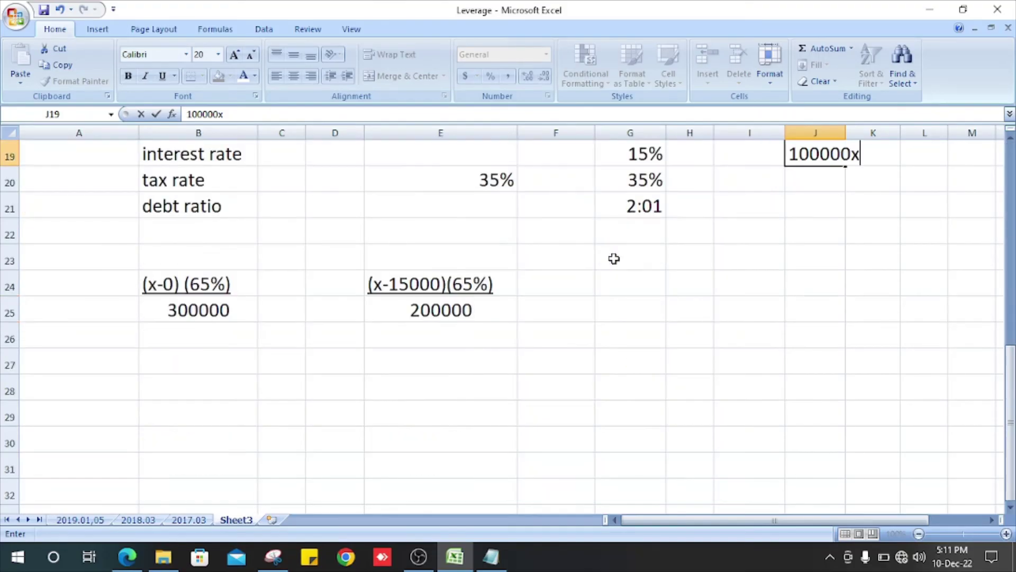
scroll(614, 258, "up", 2)
type("15")
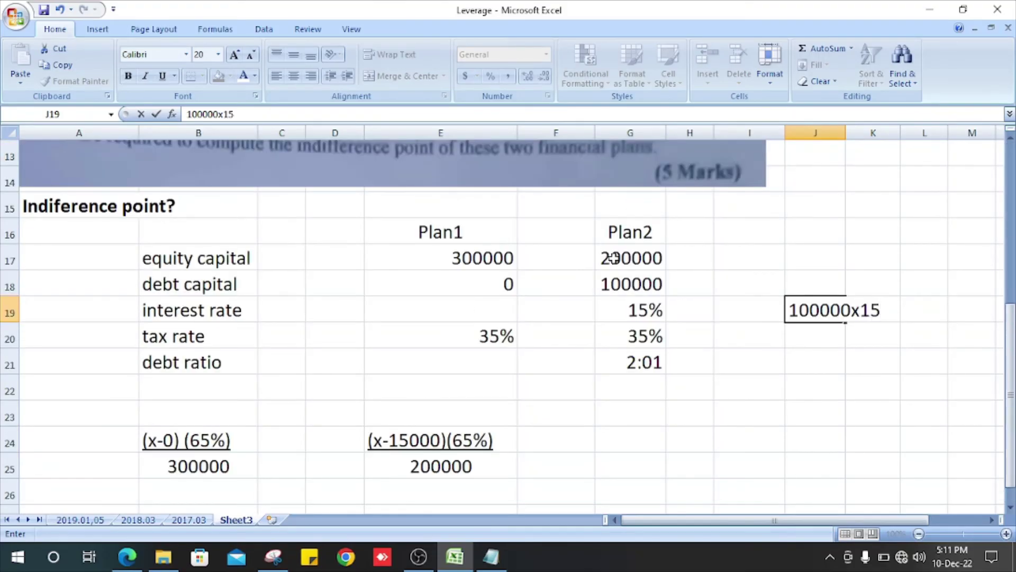
type("%")
key("Return")
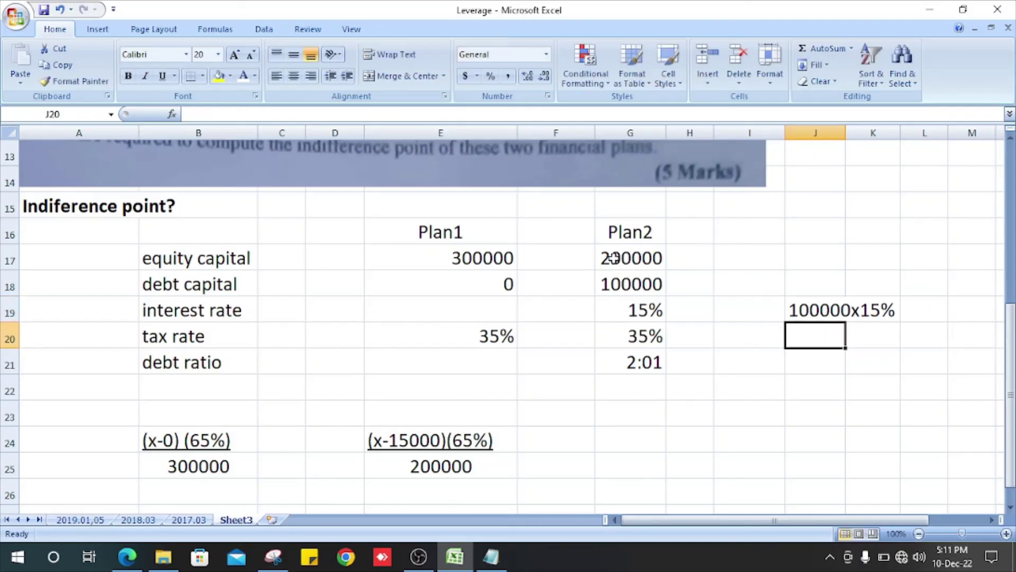
Copy the note to J20 and turn it into a formula calculating 15000.
key("Up")
key("ctrl+c")
key("Down")
key("ctrl+v")
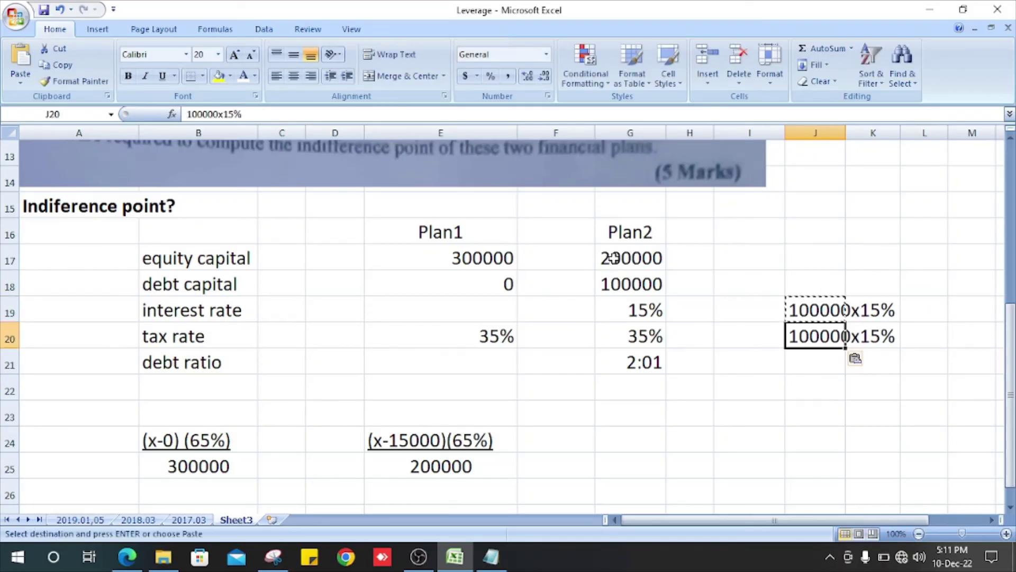
double_click(829, 343)
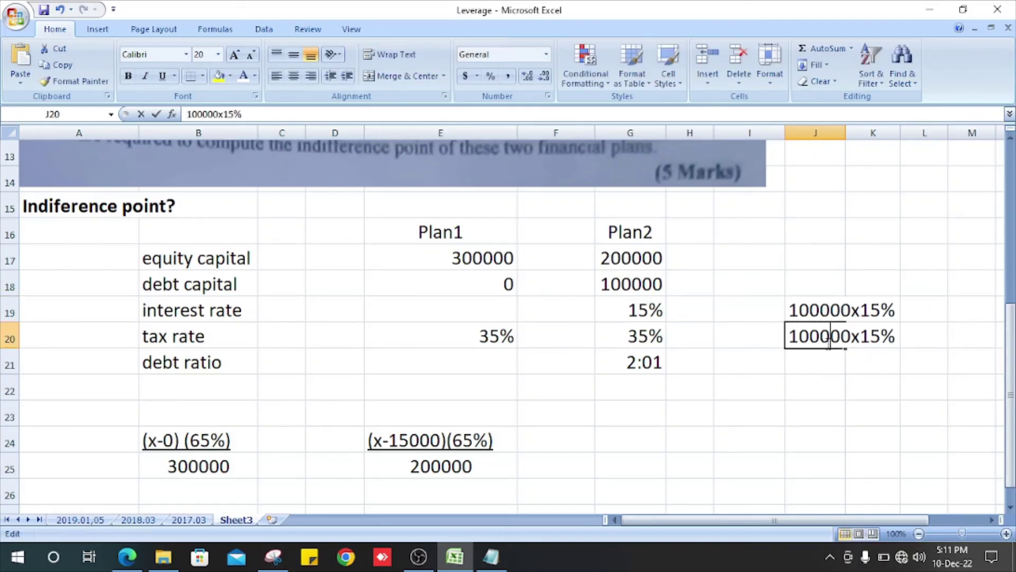
key("Left")
key("Left")
key("Left")
key("Left")
key("Left")
key("Left")
key("Left")
key("Left")
key("Left")
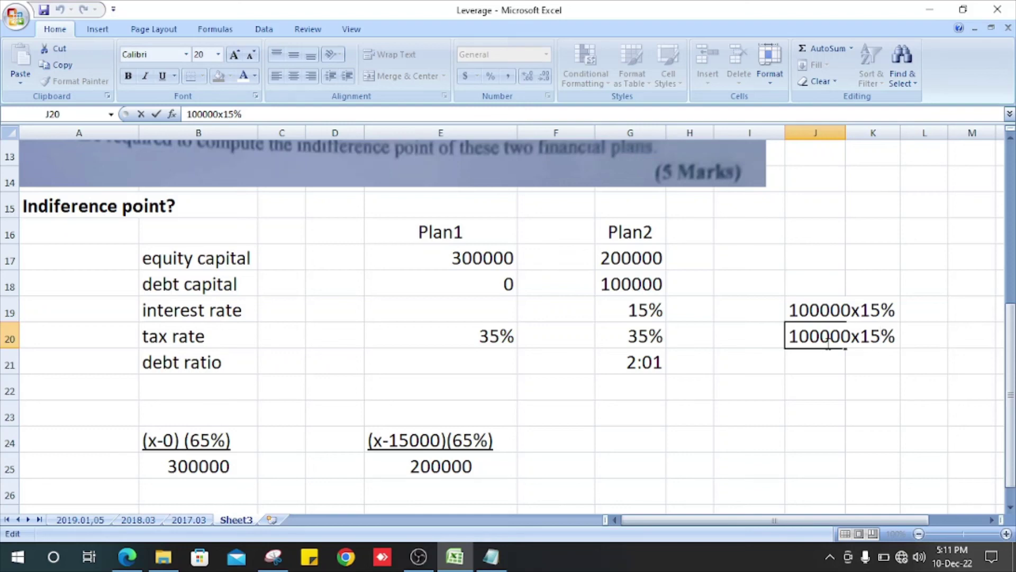
type("=")
key("Return")
key("Return")
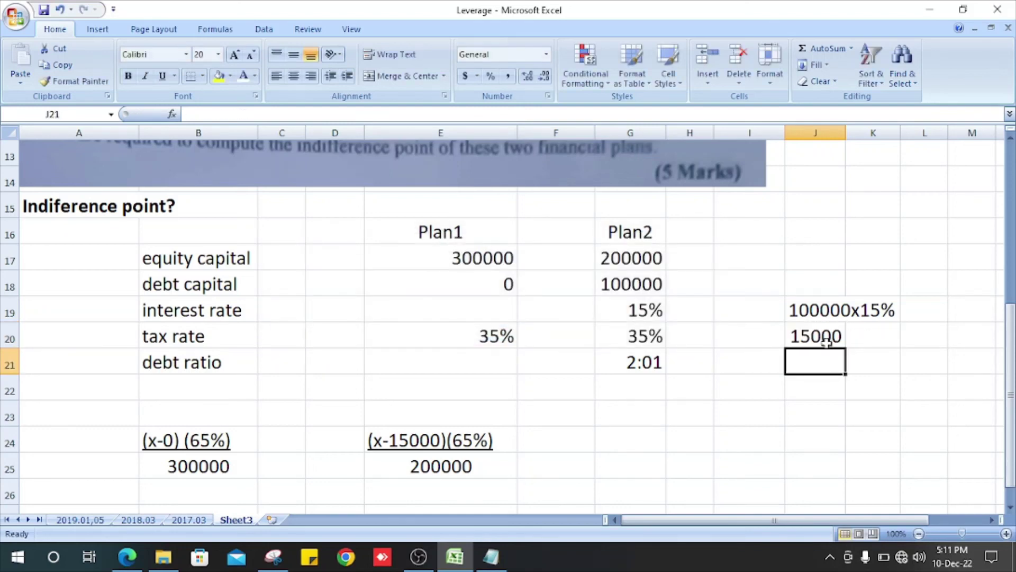
scroll(758, 387, "down", 2)
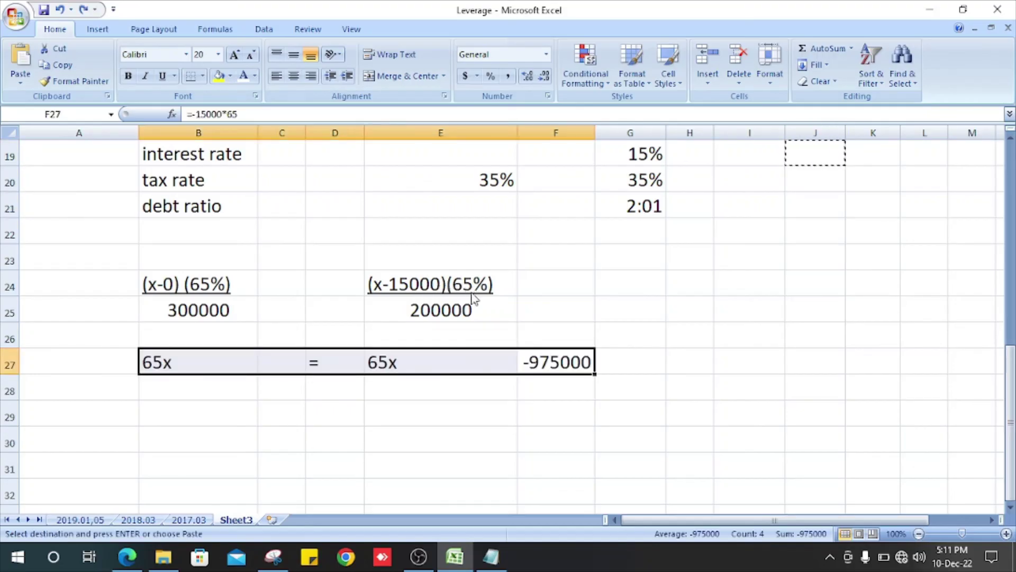
Check the row 27 equation 65x = 65x -975000, then select B28 below it.
scroll(470, 290, "up", 2)
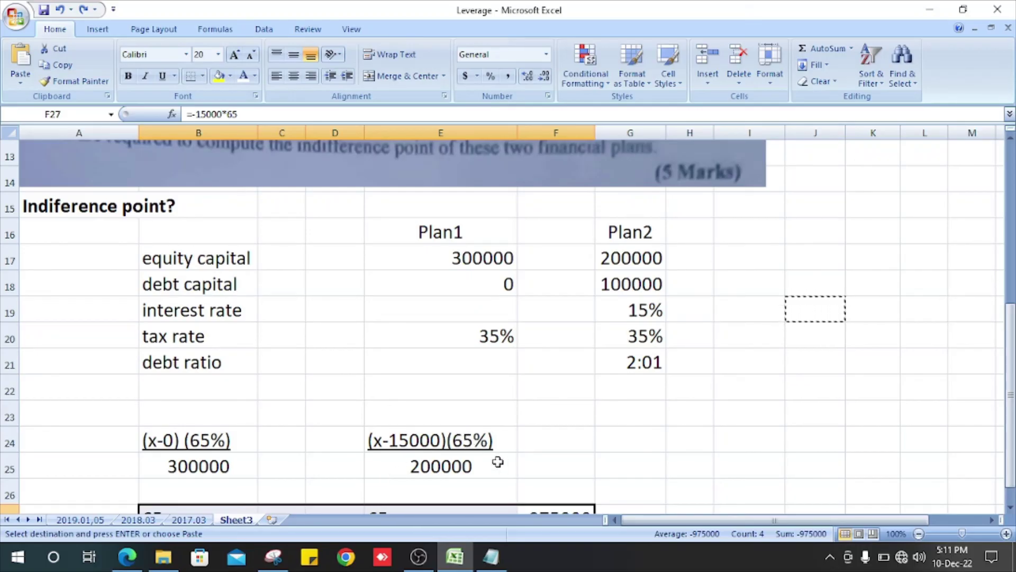
scroll(564, 406, "up", 2)
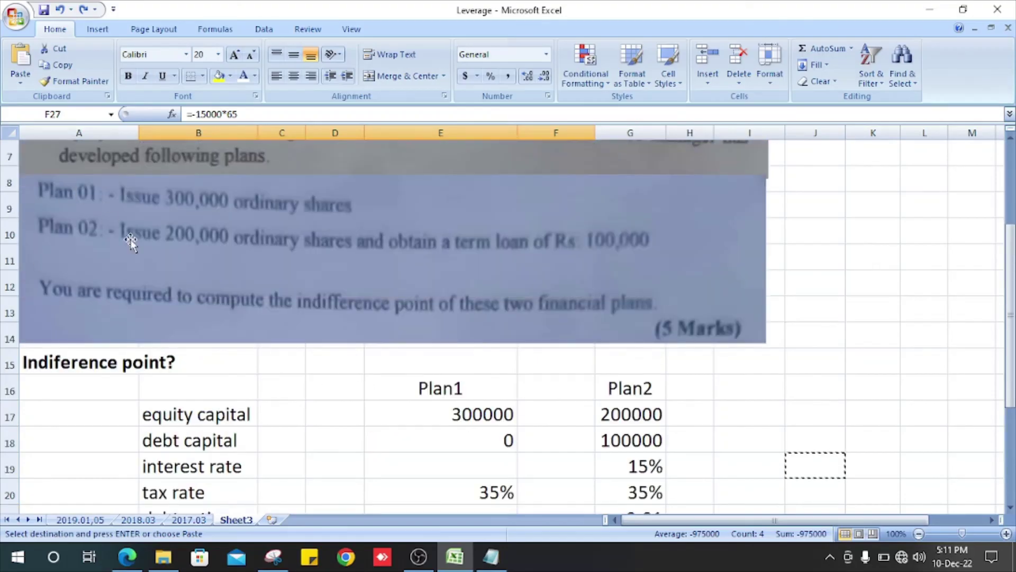
scroll(268, 245, "down", 2)
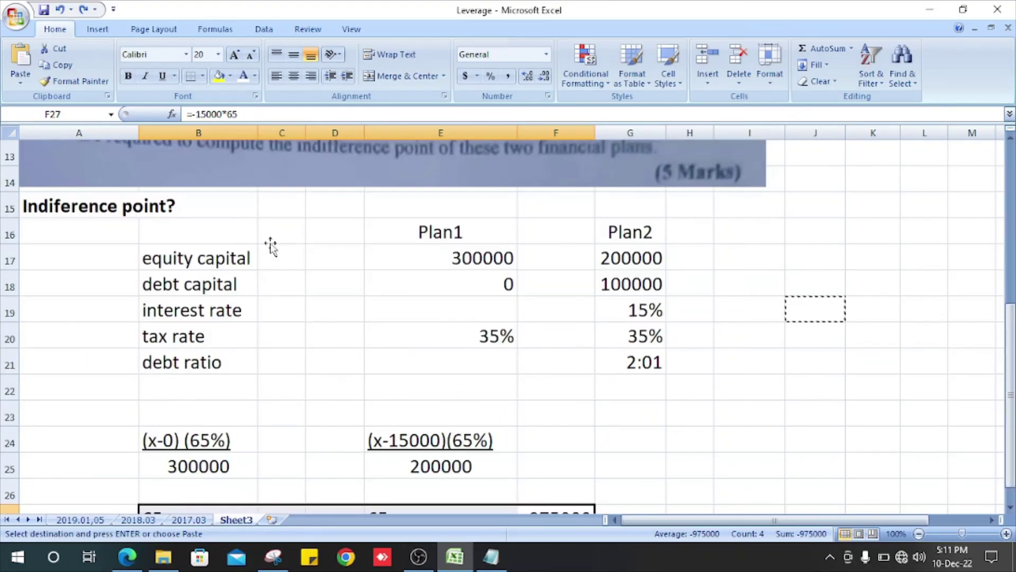
scroll(448, 455, "down", 2)
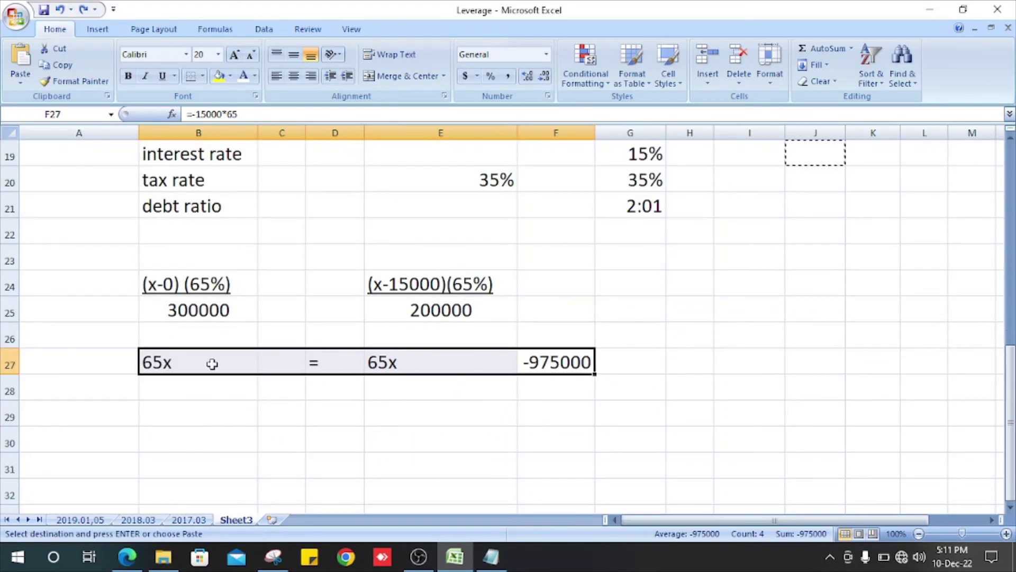
left_click(199, 385)
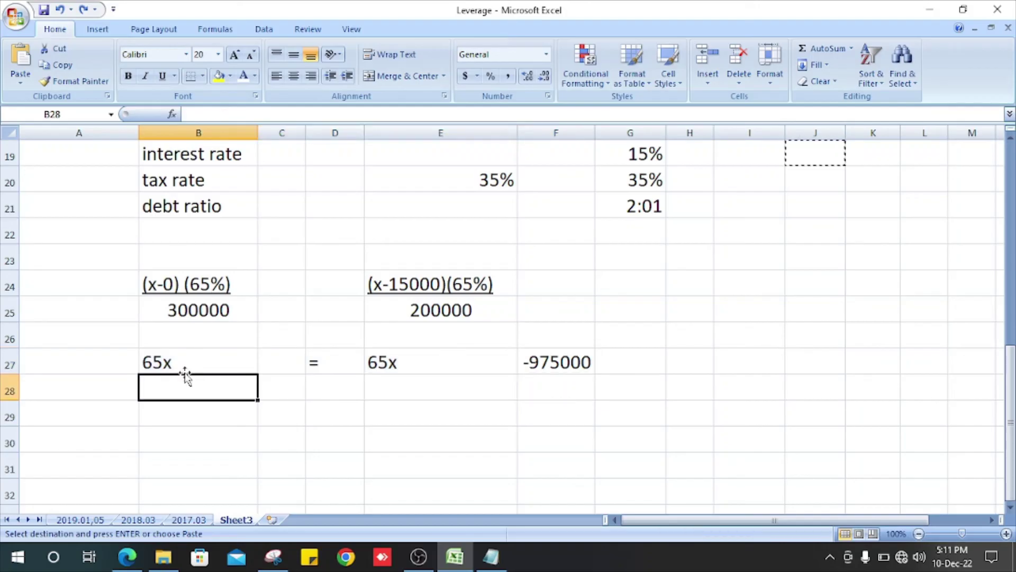